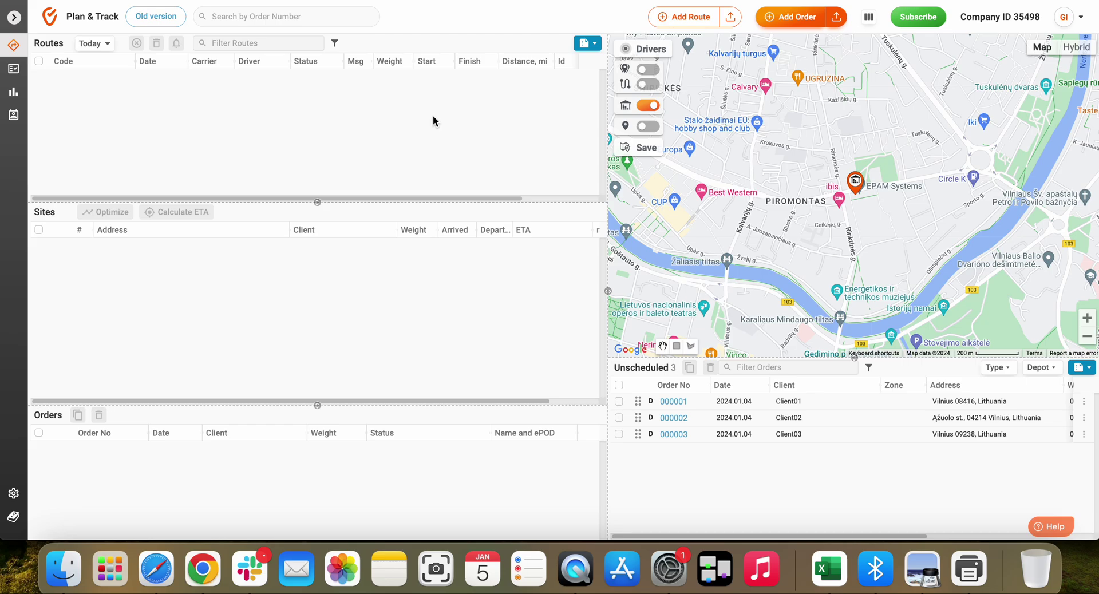
Open the Drivers directory to see driver1 assigned to Vehicle01.
{"action": "left_click", "coordinate": [14, 117]}
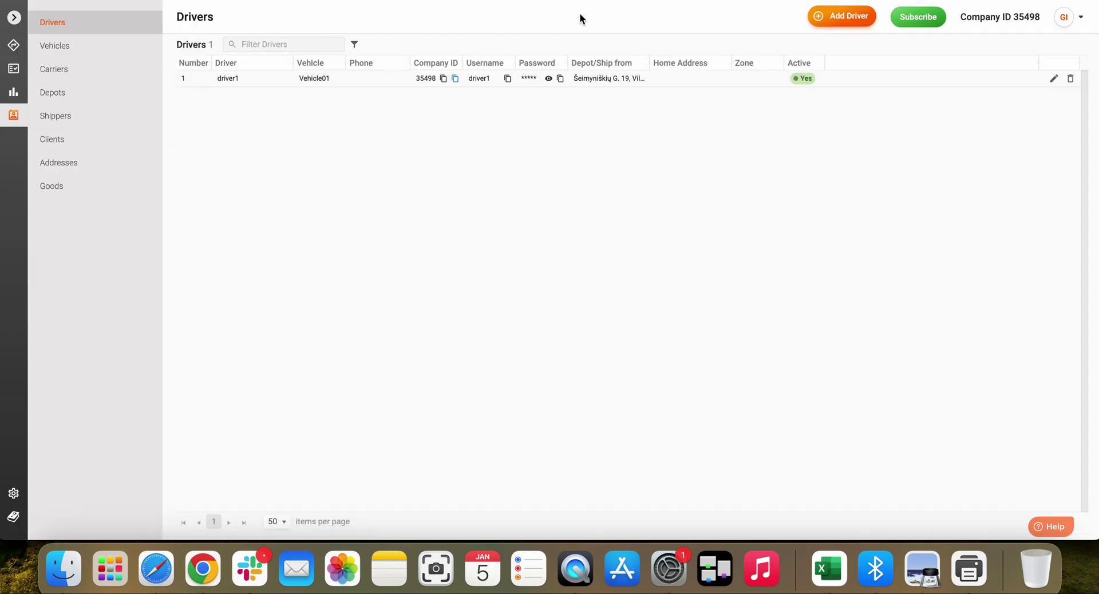
Create driver Driver2 with username Driver2 and a login password, and save it.
{"action": "left_click", "coordinate": [846, 23]}
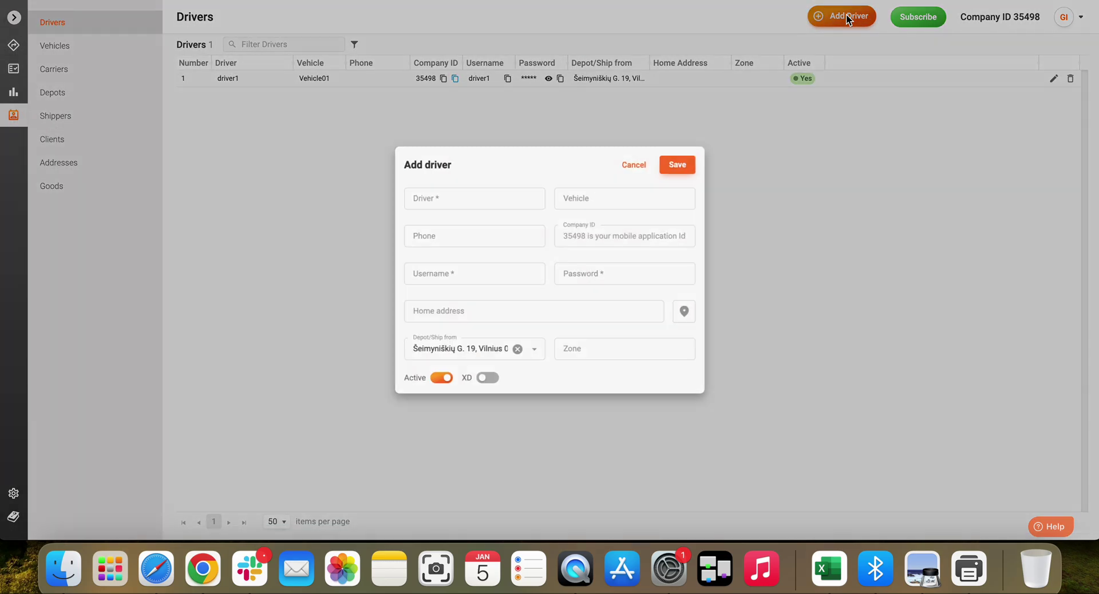
{"action": "left_click", "coordinate": [445, 194]}
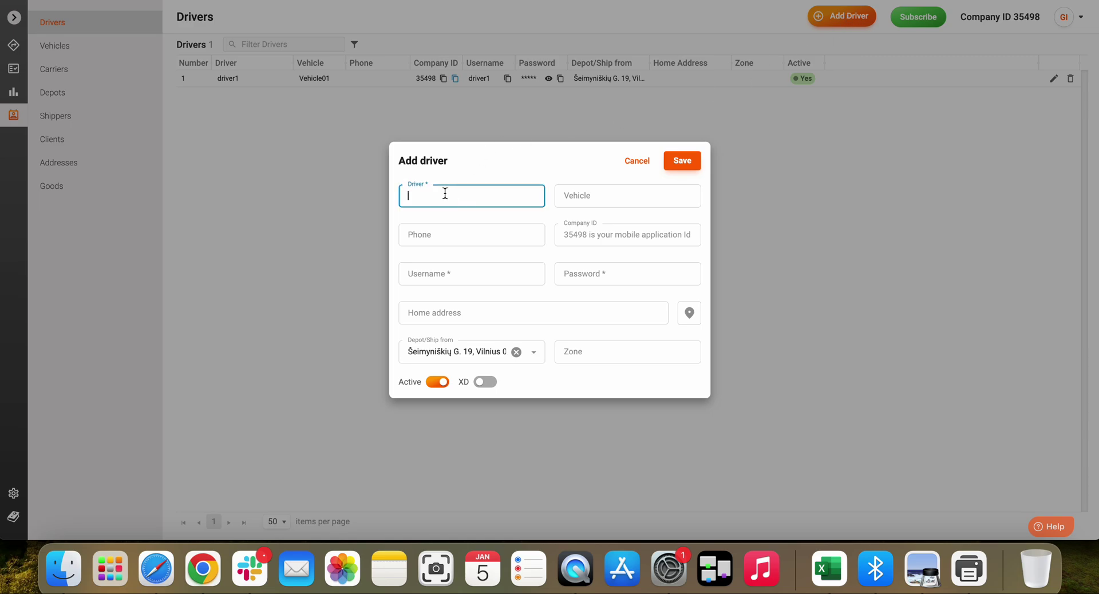
{"action": "type", "text": "Driver2"}
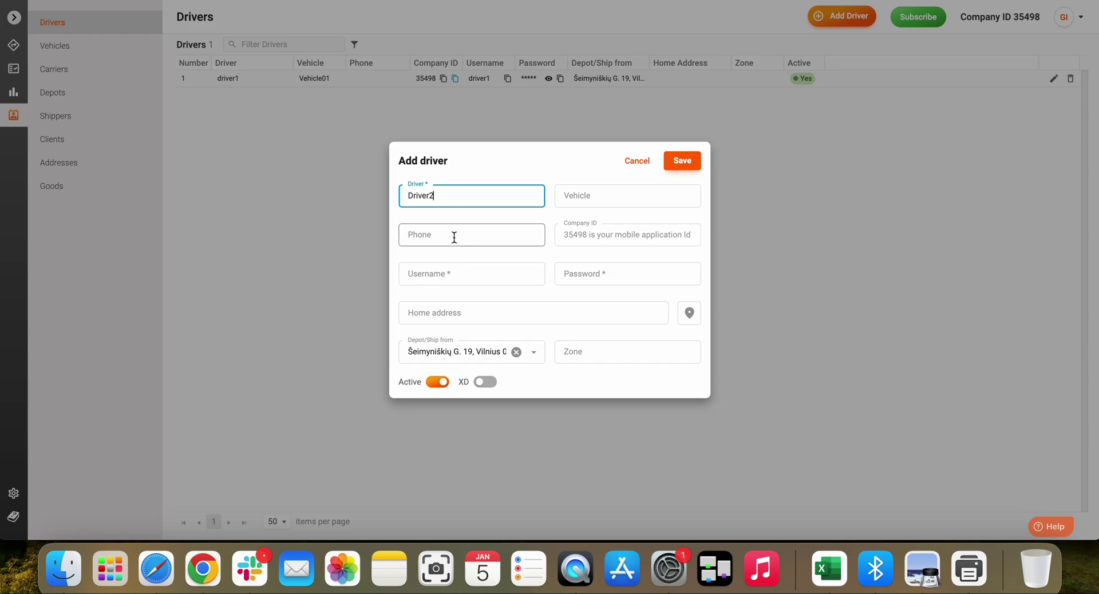
{"action": "left_click", "coordinate": [442, 315]}
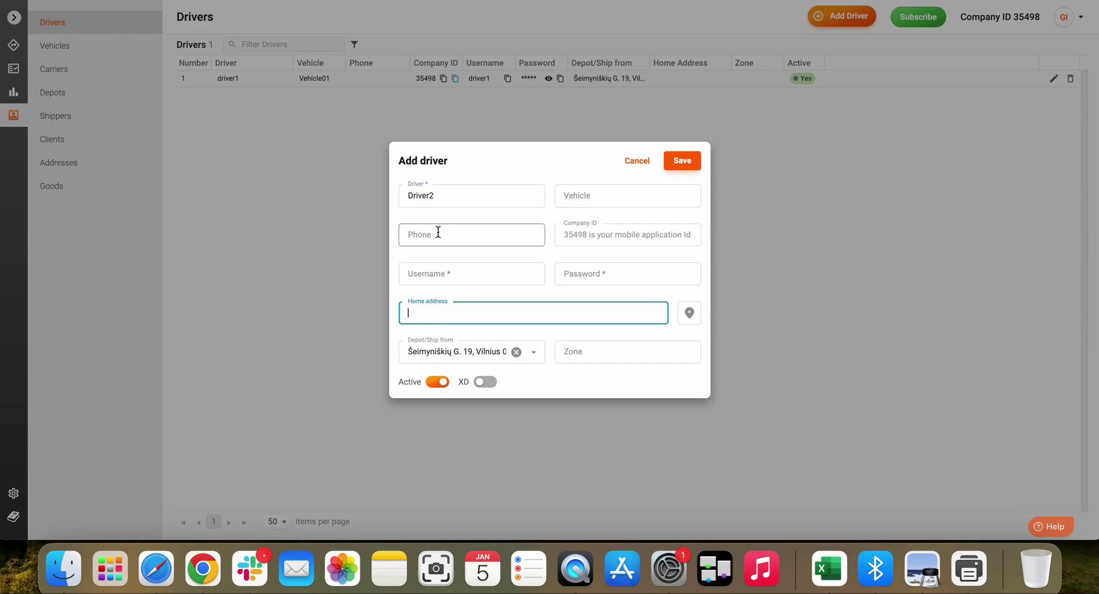
{"action": "left_click", "coordinate": [451, 271]}
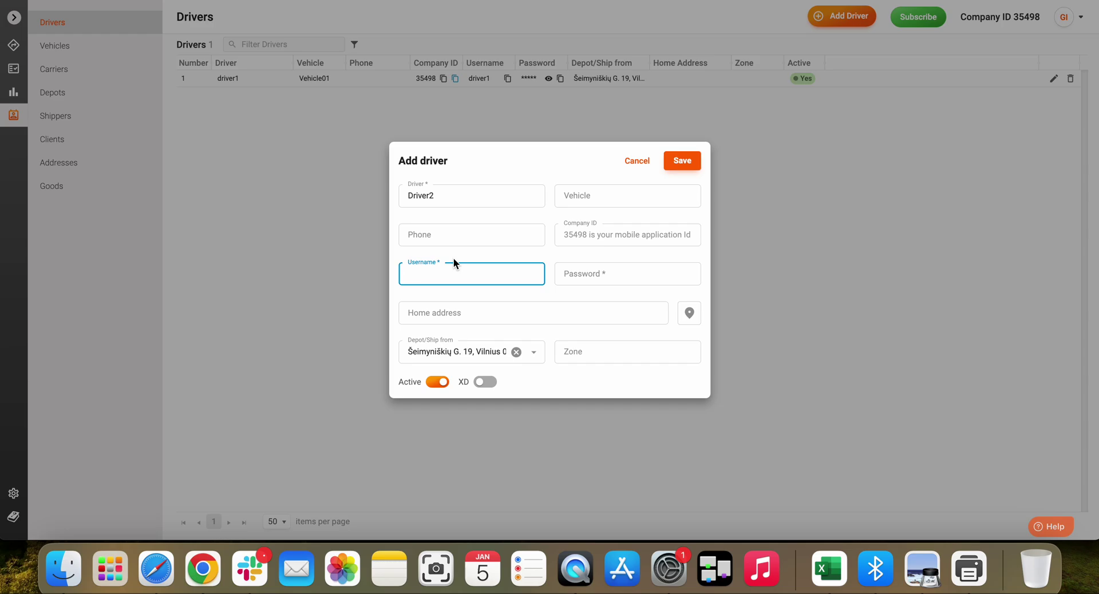
{"action": "type", "text": "Driver2"}
{"action": "left_click", "coordinate": [590, 272]}
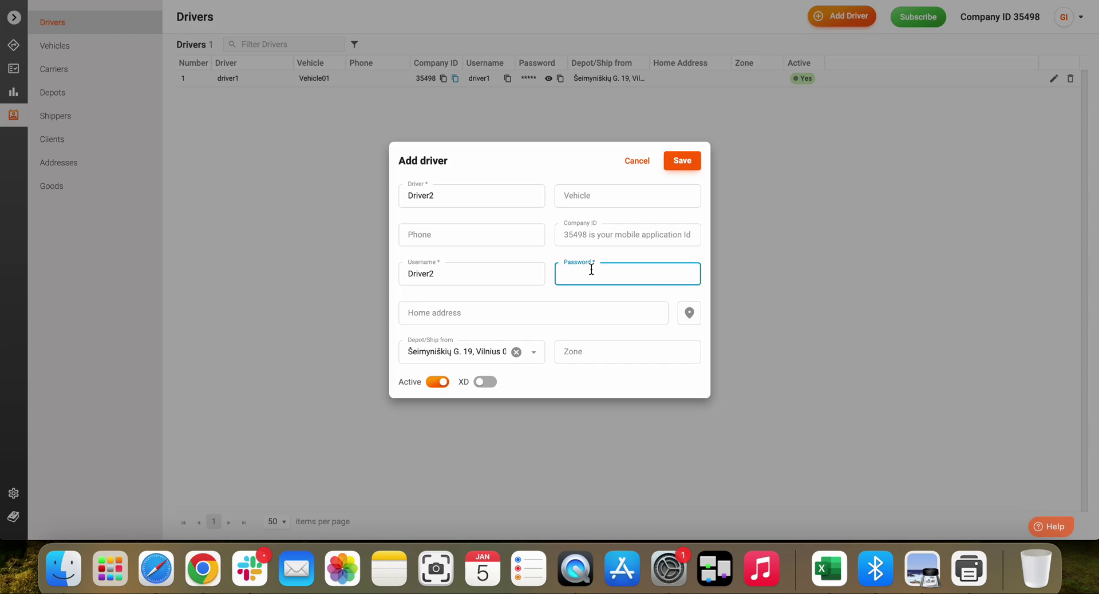
{"action": "type", "text": "driver2"}
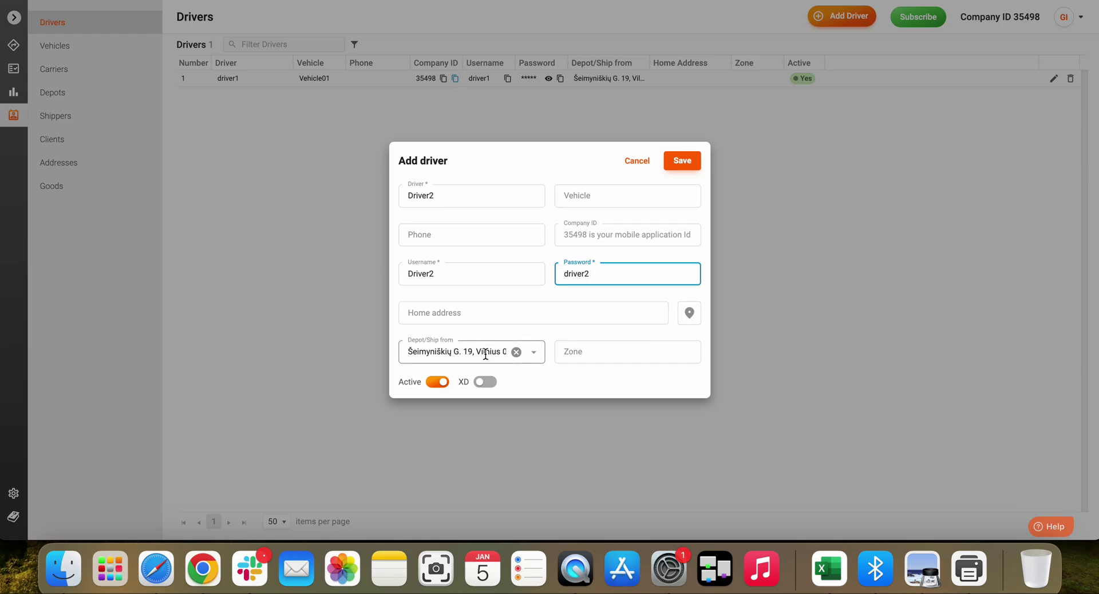
{"action": "left_click", "coordinate": [682, 161]}
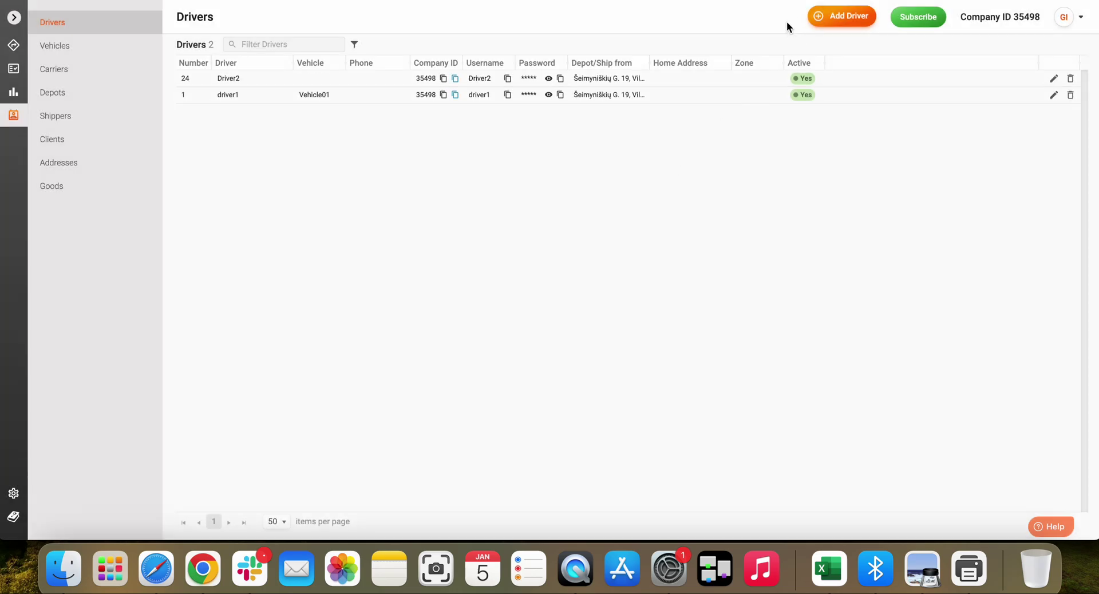
Create driver Driver3 with username Driver3 and a password, then show the Vehicles list.
{"action": "left_click", "coordinate": [850, 17]}
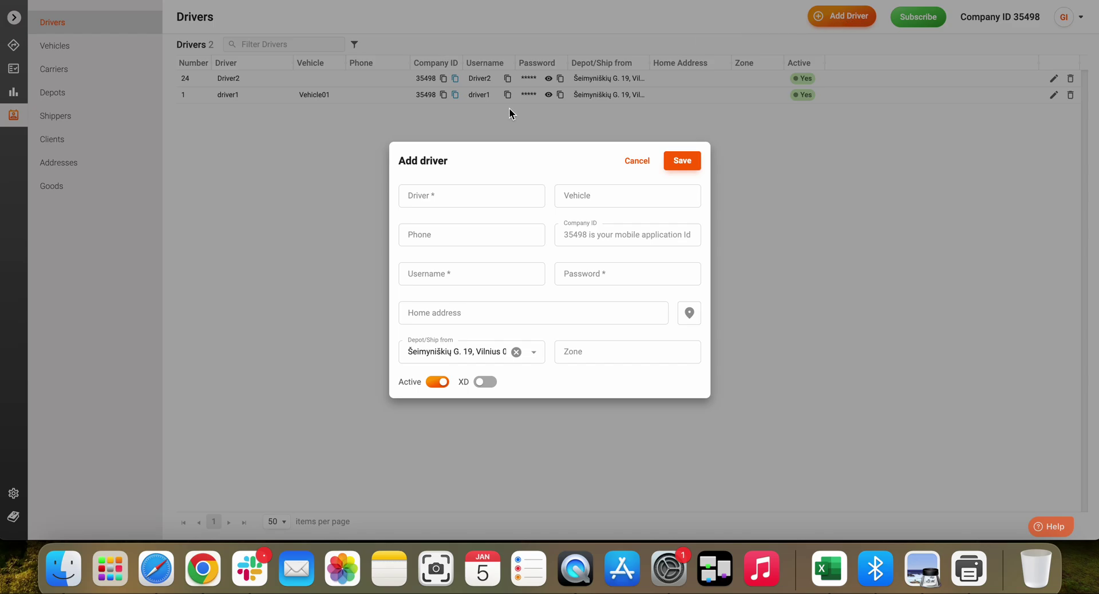
{"action": "left_click", "coordinate": [444, 195]}
{"action": "type", "text": "Driver3"}
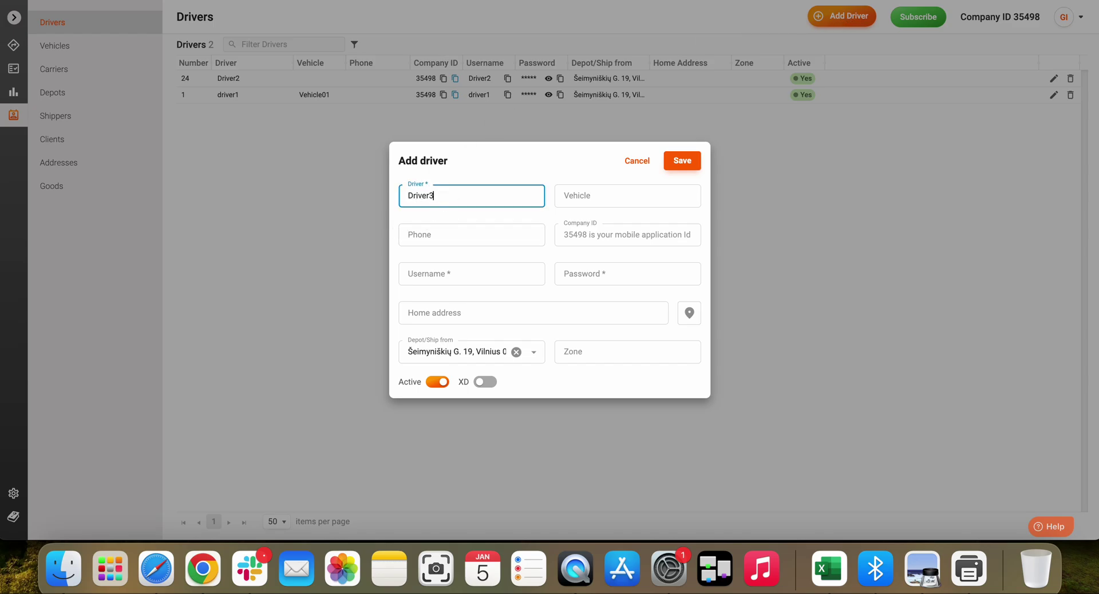
{"action": "left_click", "coordinate": [459, 274]}
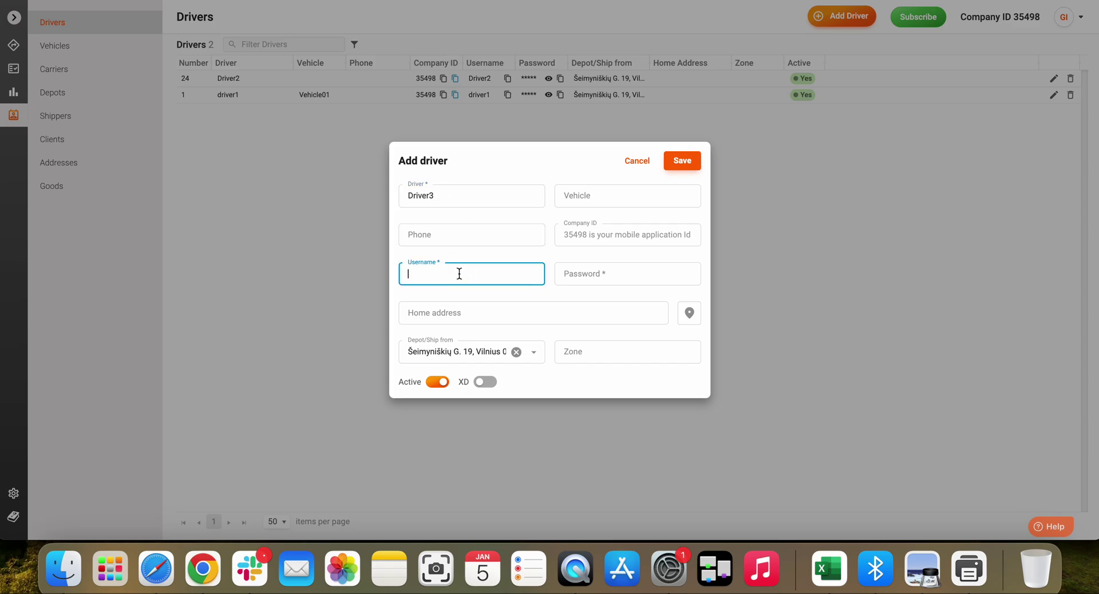
{"action": "type", "text": "Driver3"}
{"action": "left_click", "coordinate": [584, 272]}
{"action": "type", "text": "driver3"}
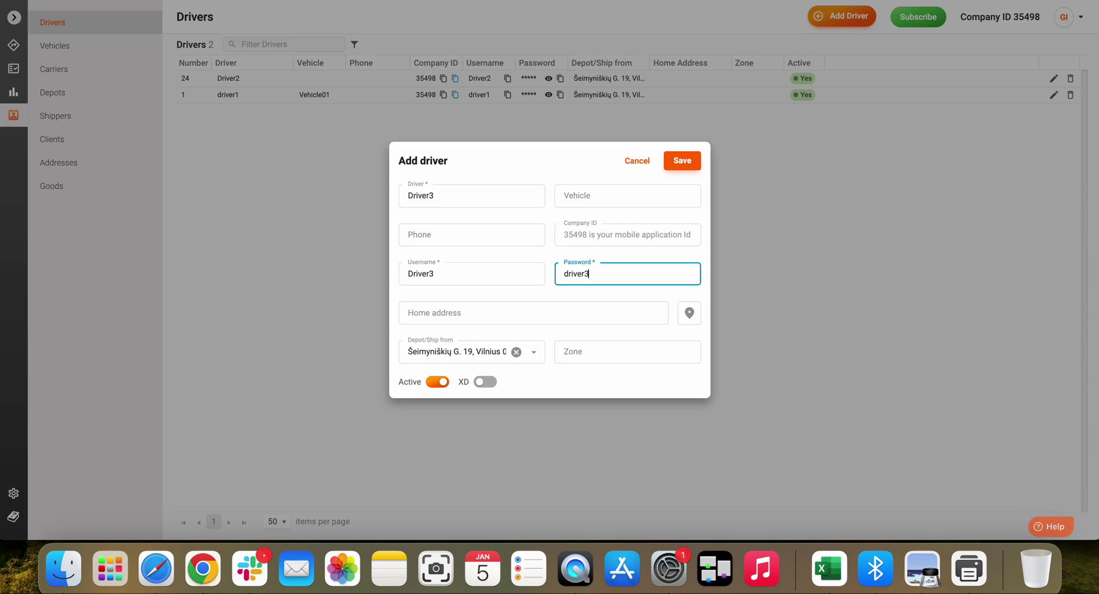
{"action": "left_click", "coordinate": [681, 163]}
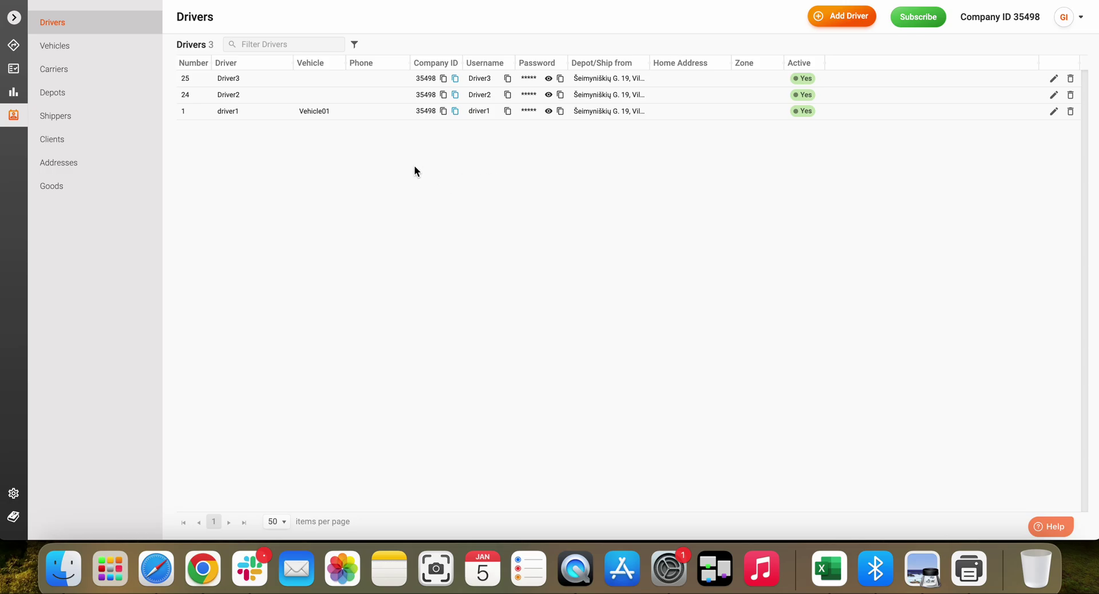
{"action": "left_click", "coordinate": [62, 49]}
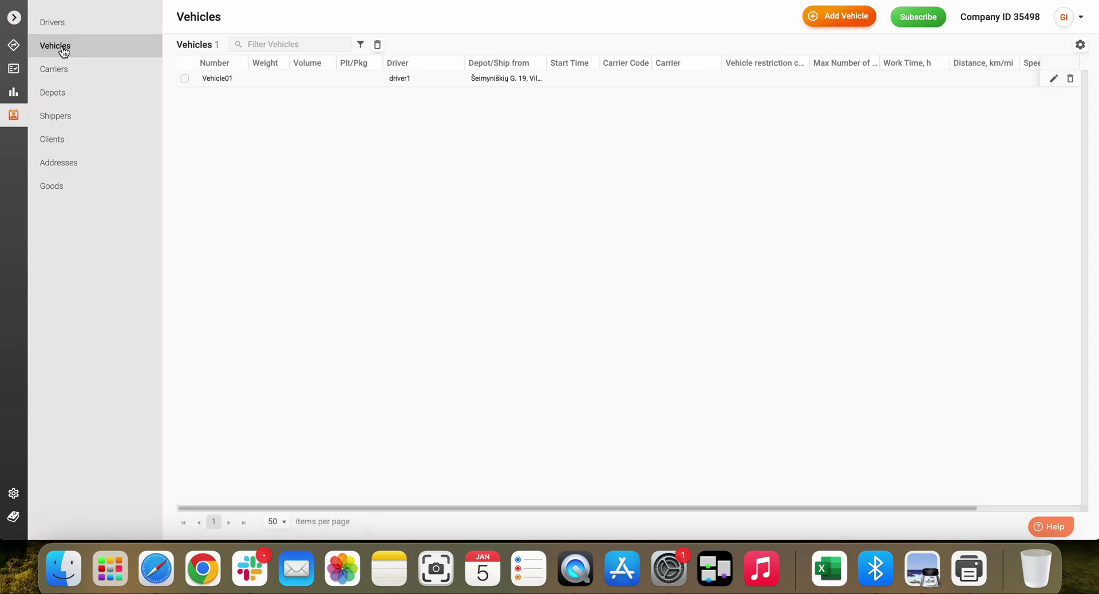
Start a new vehicle numbered LT1234 and assign it Driver2.
{"action": "left_click", "coordinate": [834, 19]}
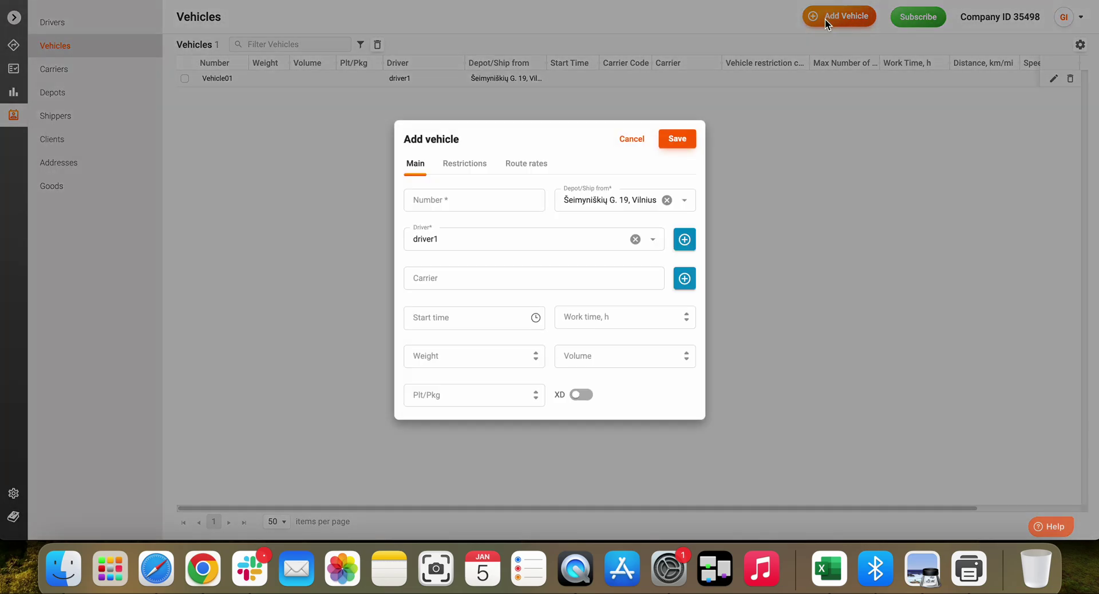
{"action": "left_click", "coordinate": [454, 197]}
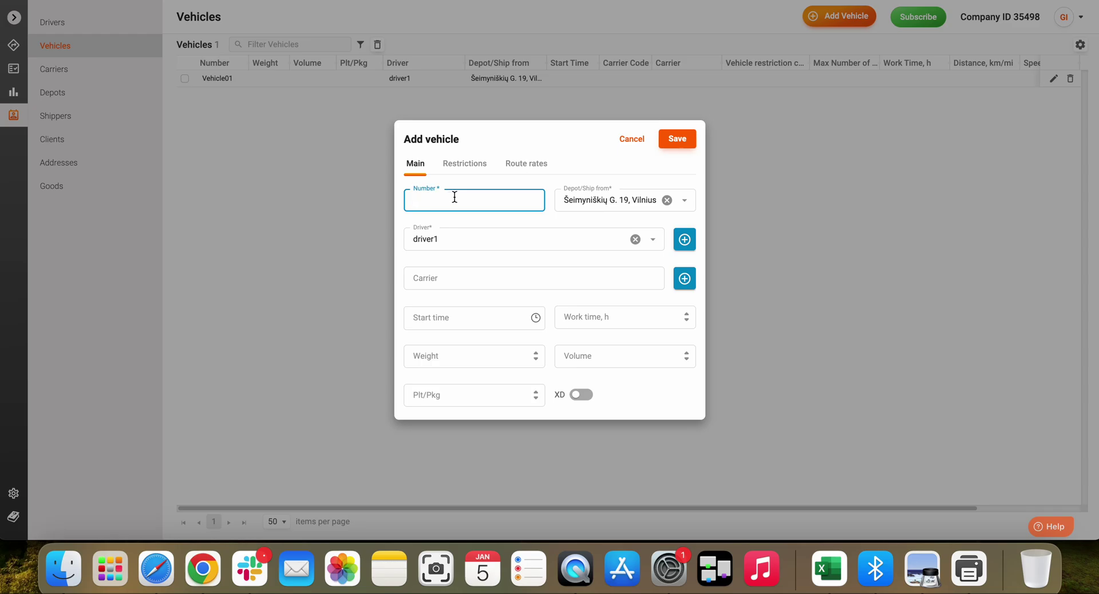
{"action": "type", "text": "LT1234"}
{"action": "left_click", "coordinate": [652, 241]}
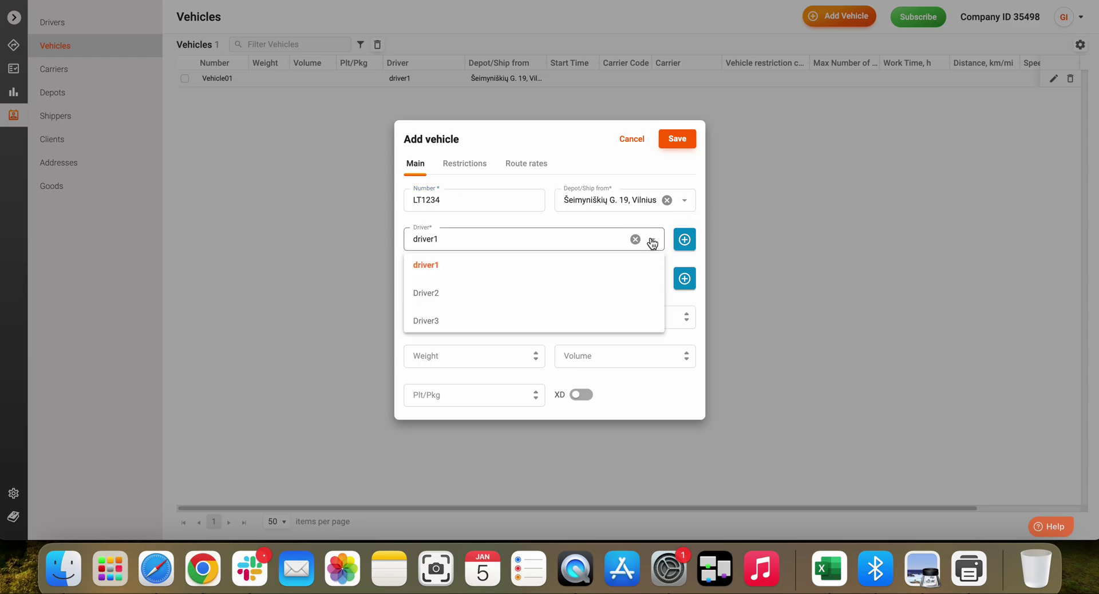
{"action": "left_click", "coordinate": [487, 293]}
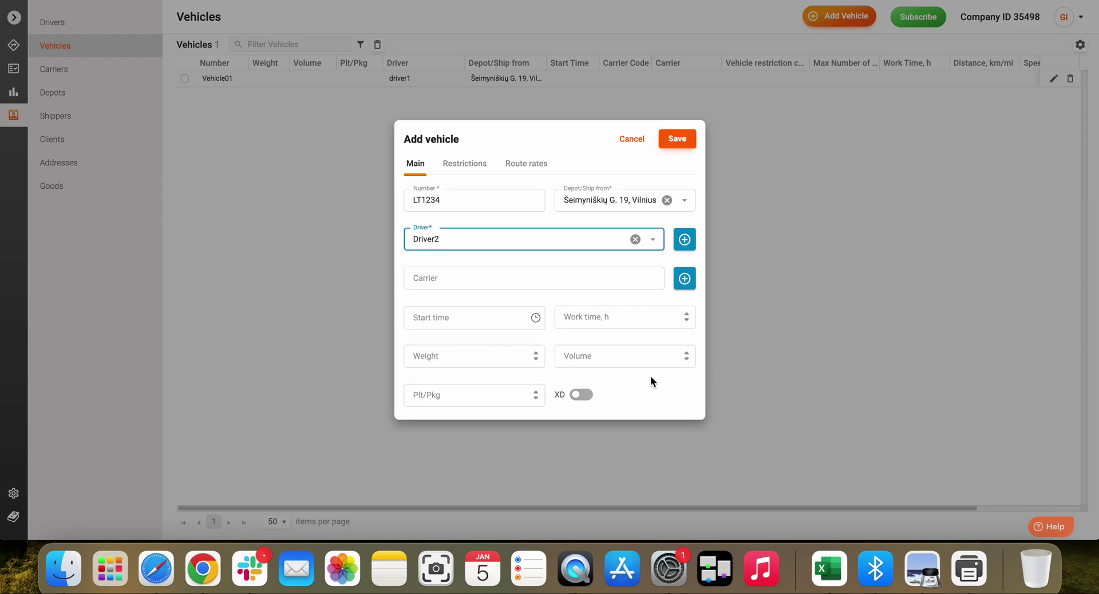
Set start time 09:00, work time 10, weight and volume 1000, then view restrictions.
{"action": "left_click", "coordinate": [454, 317]}
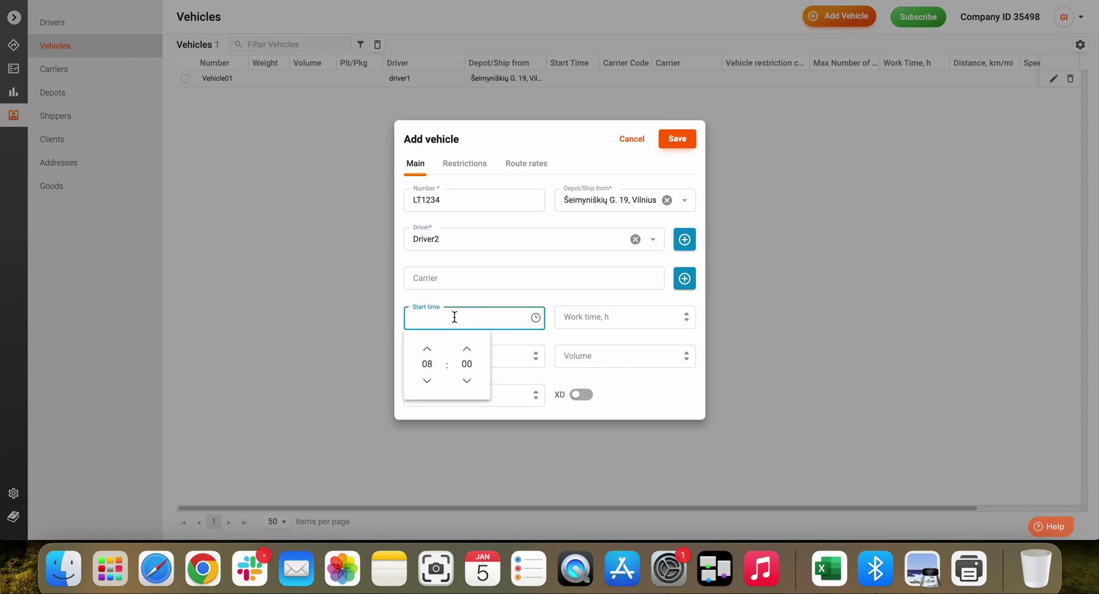
{"action": "left_click", "coordinate": [427, 349]}
{"action": "left_click", "coordinate": [615, 318]}
{"action": "type", "text": "10"}
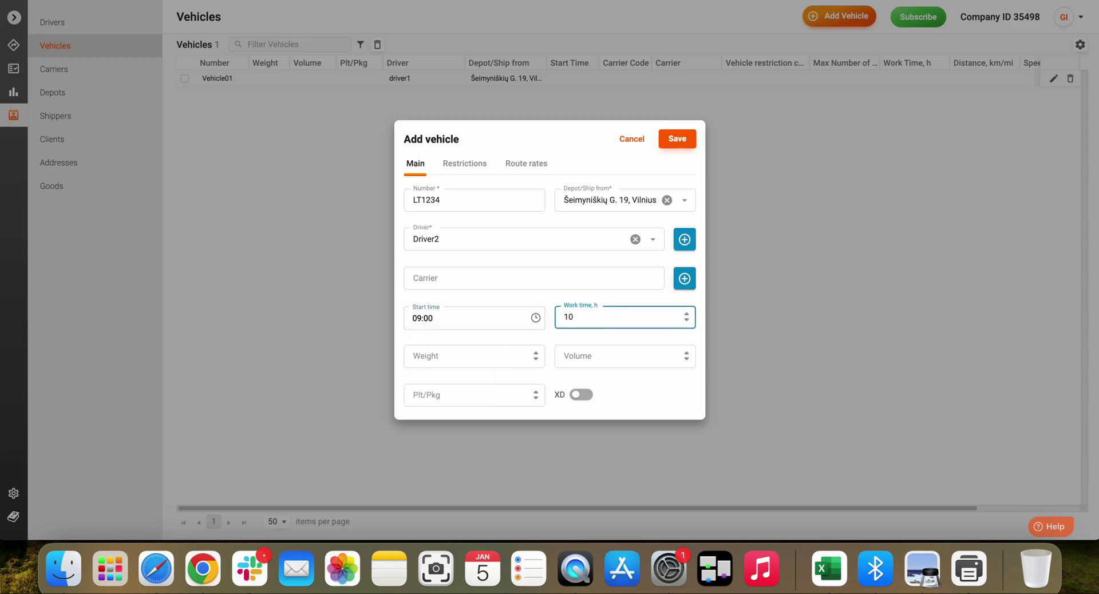
{"action": "left_click", "coordinate": [467, 356]}
{"action": "type", "text": "1000"}
{"action": "left_click", "coordinate": [623, 357]}
{"action": "type", "text": "1000"}
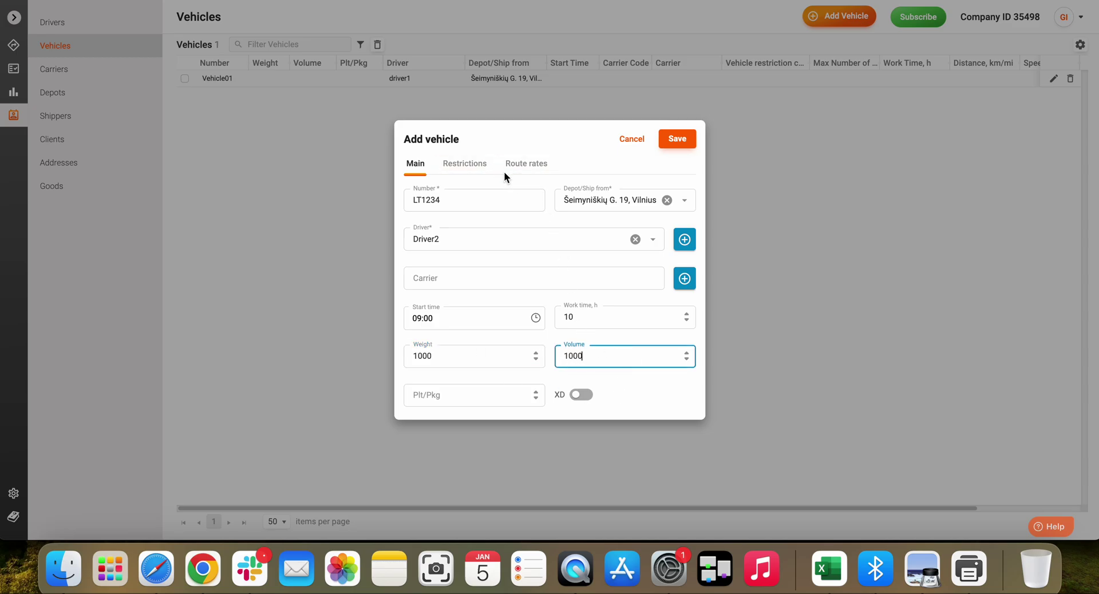
{"action": "left_click", "coordinate": [469, 168]}
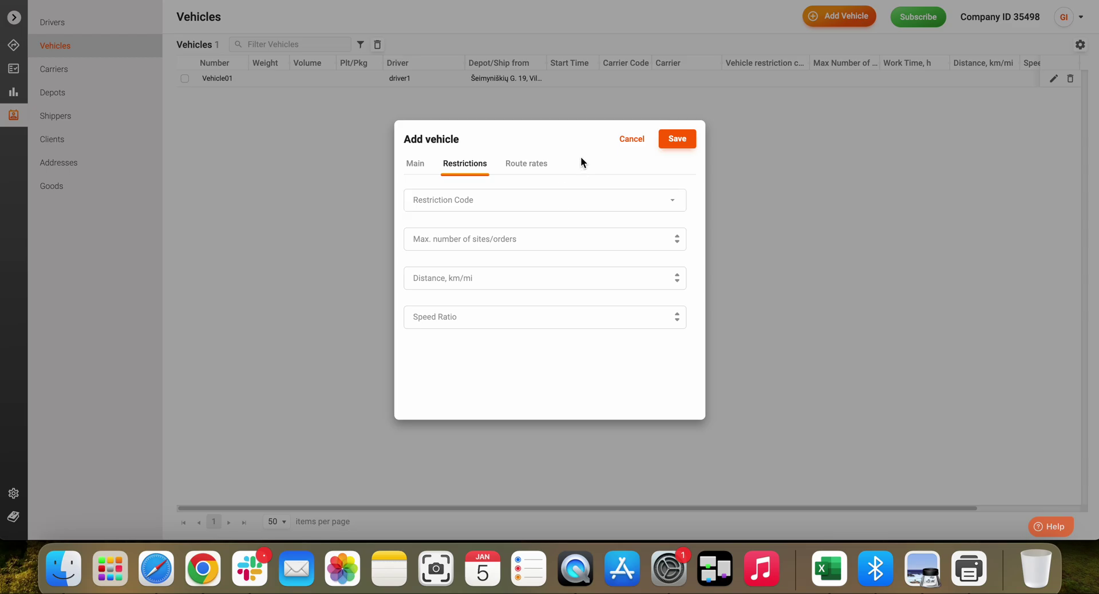
Save vehicle LT1234 with Driver2 and a 09:00 start.
{"action": "left_click", "coordinate": [677, 140]}
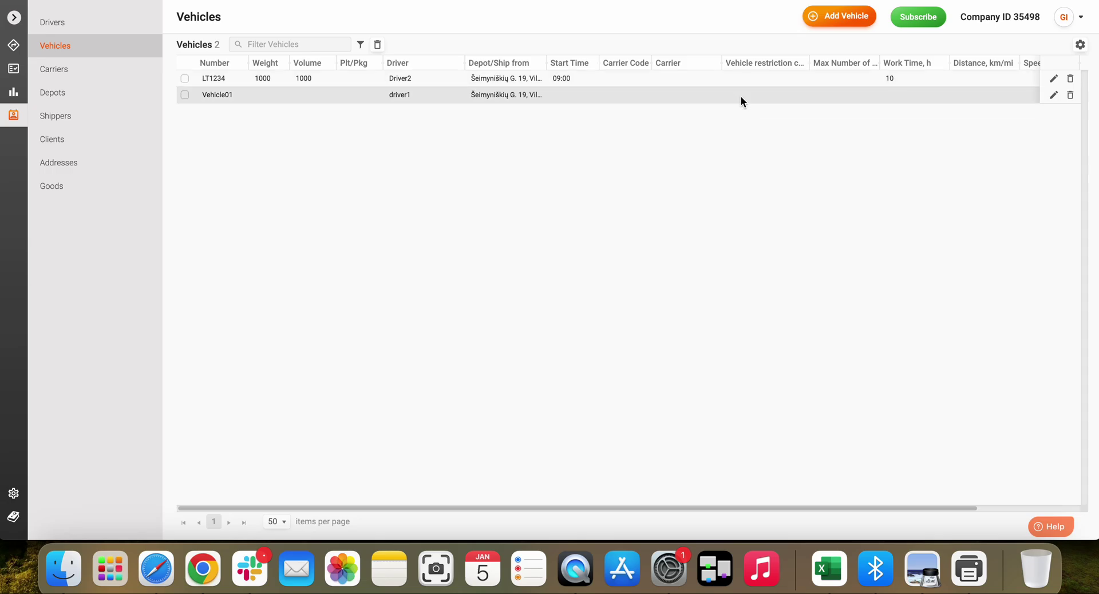
Start another vehicle numbered LT5678 and assign it Driver3.
{"action": "left_click", "coordinate": [834, 19]}
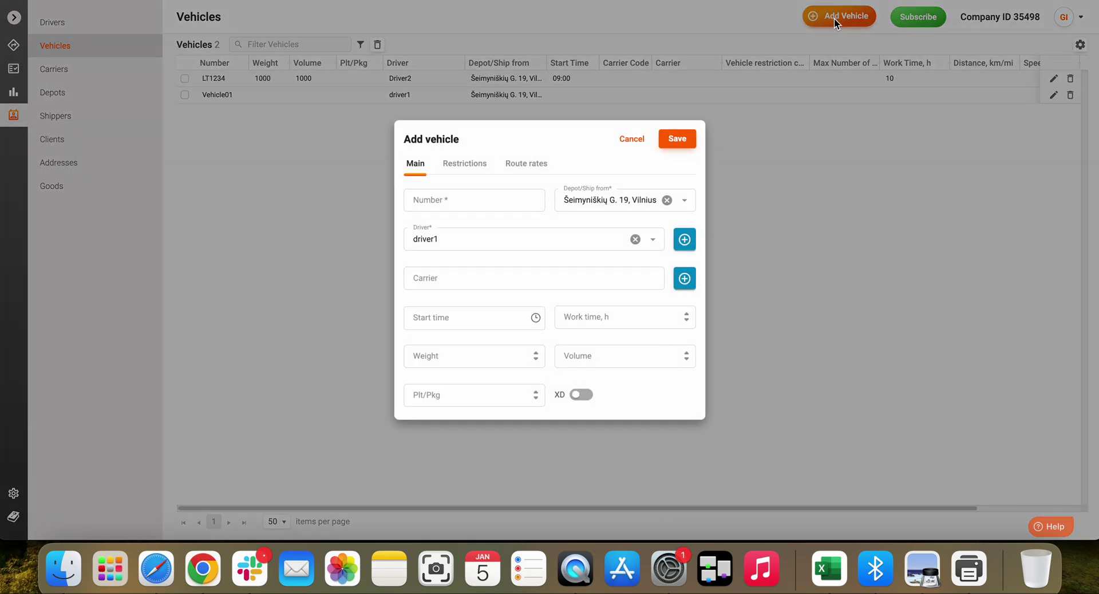
{"action": "left_click", "coordinate": [460, 200]}
{"action": "type", "text": "LT5678"}
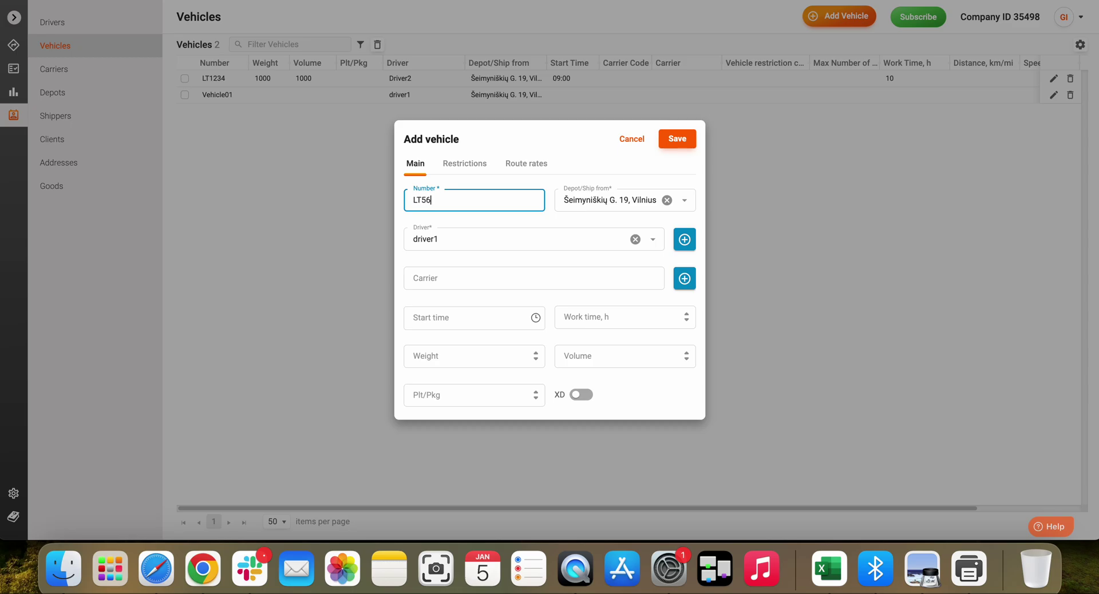
{"action": "left_click", "coordinate": [652, 240]}
{"action": "left_click", "coordinate": [437, 317]}
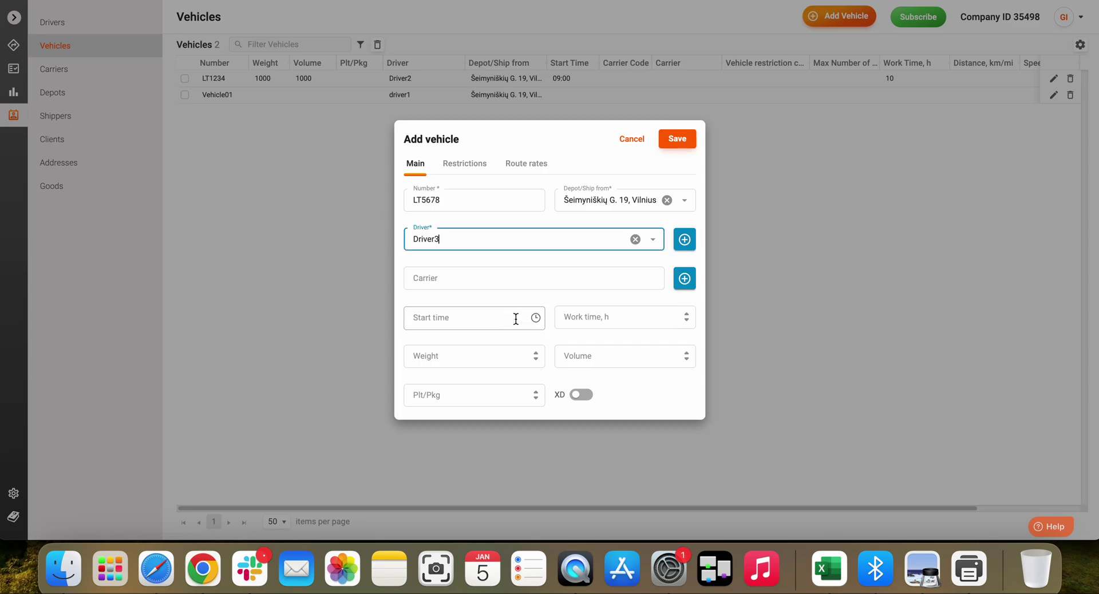
Give LT5678 a 09:00 start, 10 work hours, weight and volume 1000, and save it.
{"action": "left_click", "coordinate": [536, 318]}
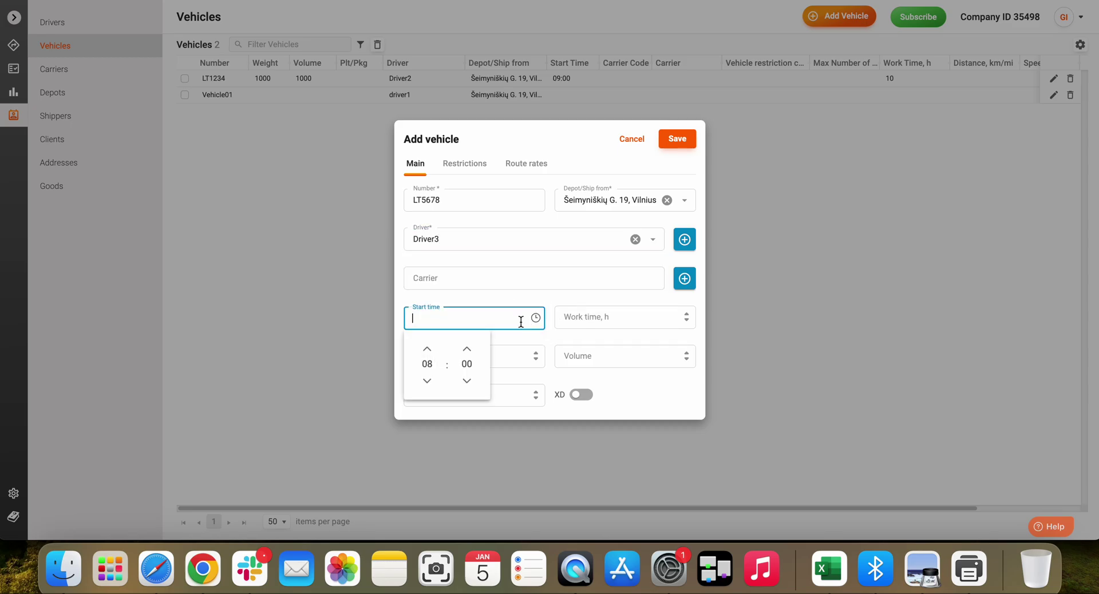
{"action": "left_click", "coordinate": [429, 349]}
{"action": "left_click", "coordinate": [621, 318]}
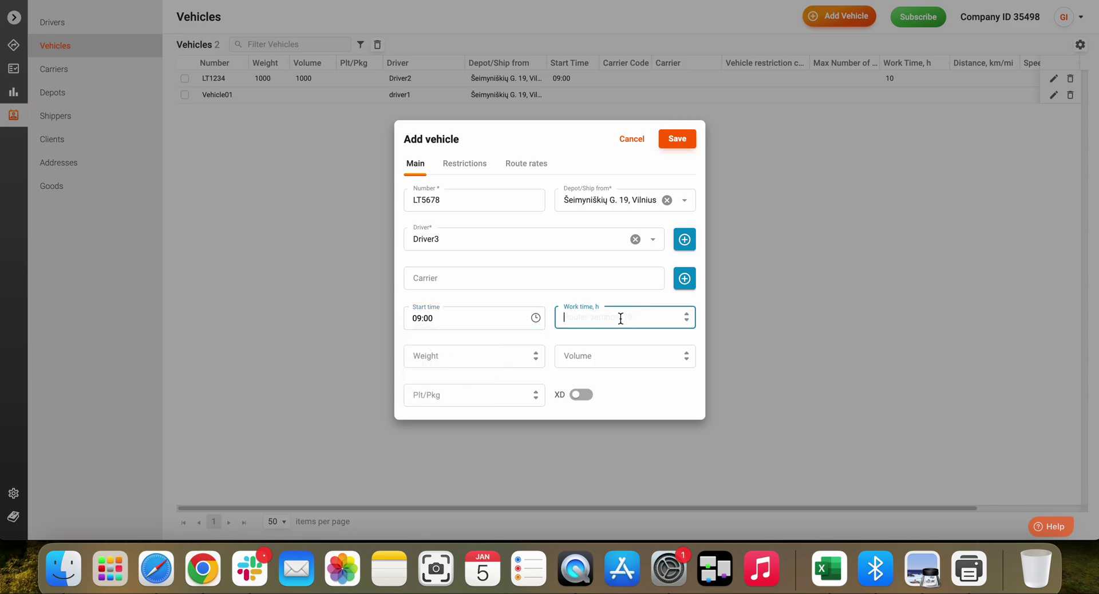
{"action": "type", "text": "10"}
{"action": "left_click", "coordinate": [504, 360]}
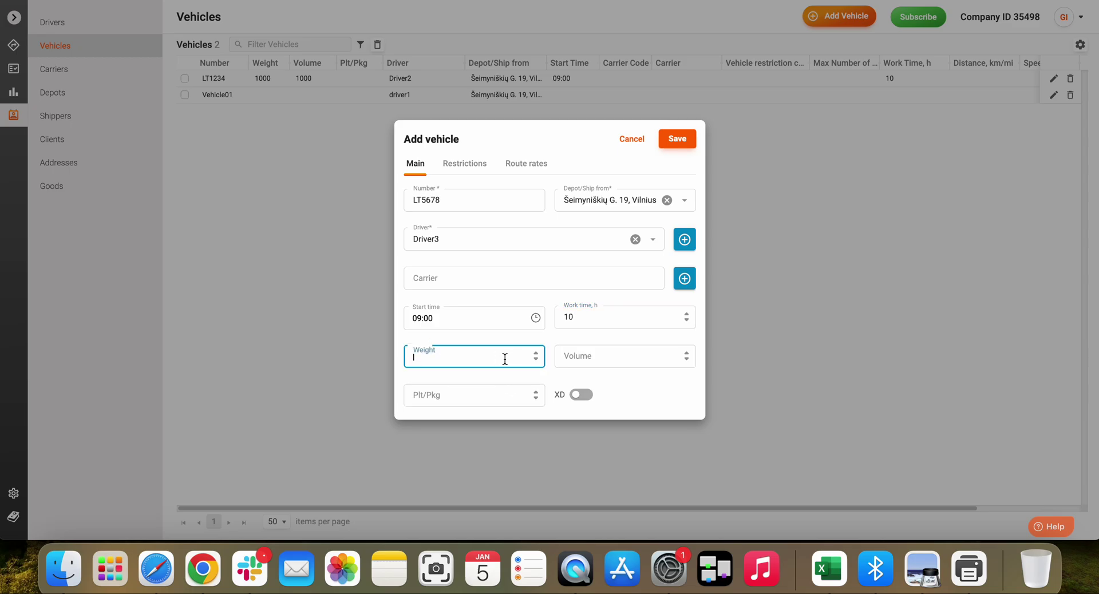
{"action": "type", "text": "1000"}
{"action": "left_click", "coordinate": [566, 361]}
{"action": "type", "text": "10"}
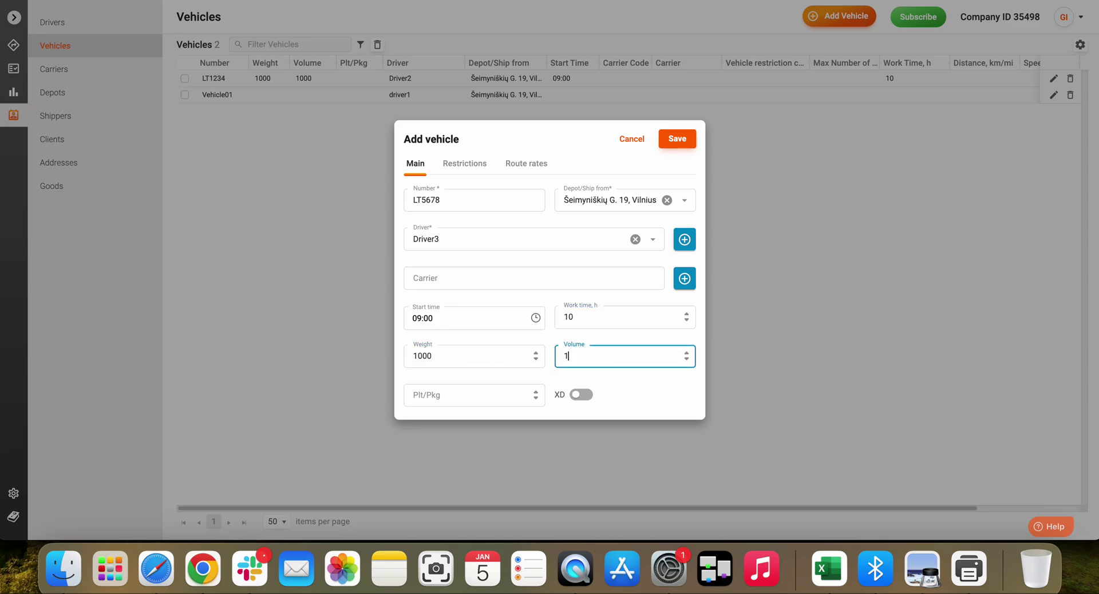
{"action": "type", "text": "00"}
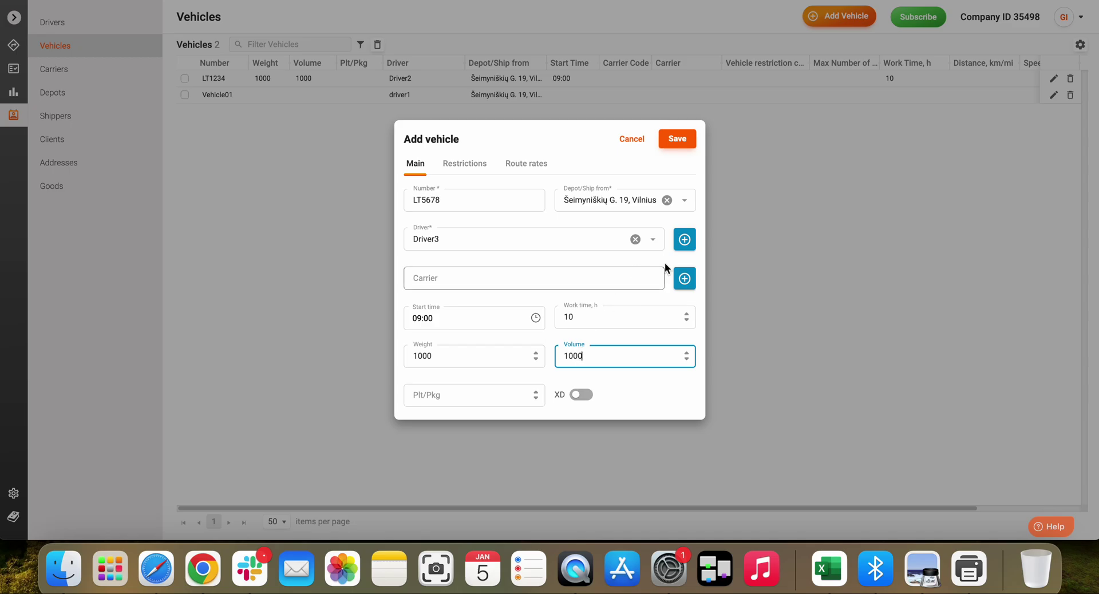
{"action": "left_click", "coordinate": [678, 139]}
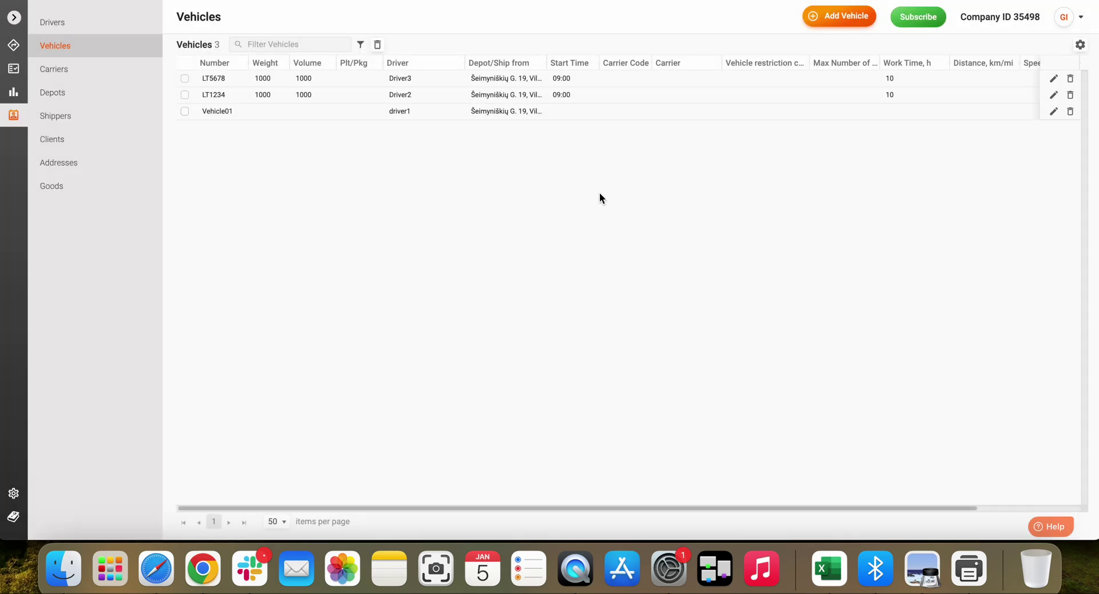